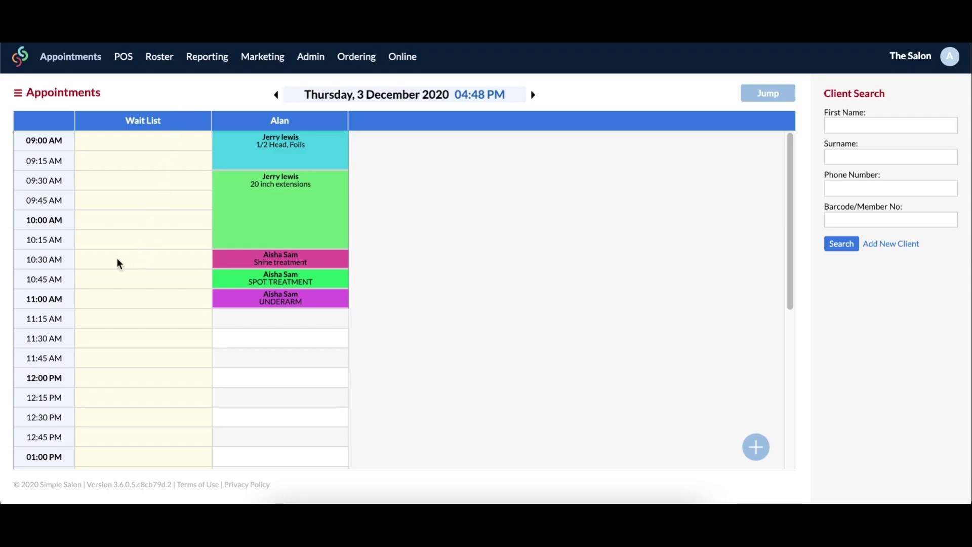
# Step: Book a 1/2 LEG wait-list appointment at 10:15 AM for the client found by first-name search
pyautogui.click(116, 240)
pyautogui.write('barry')
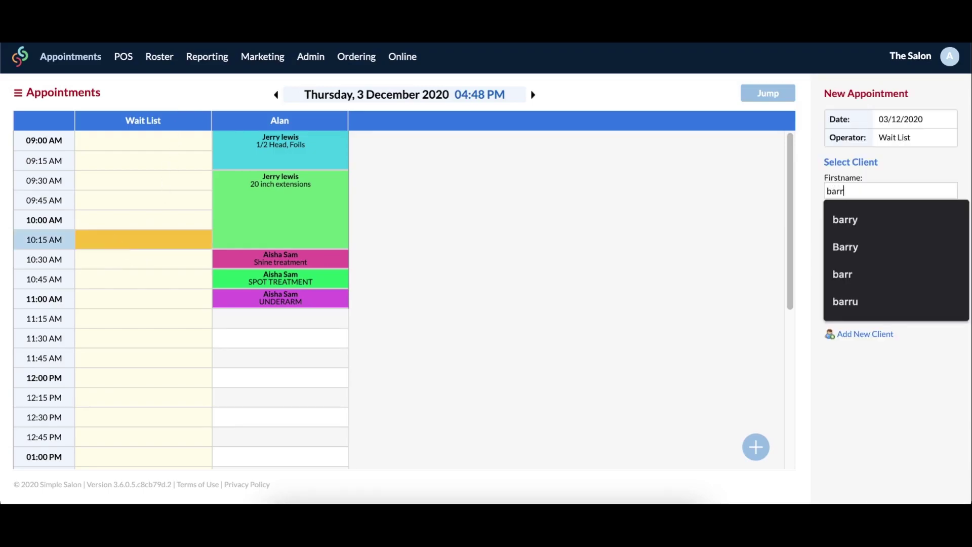
pyautogui.click(842, 309)
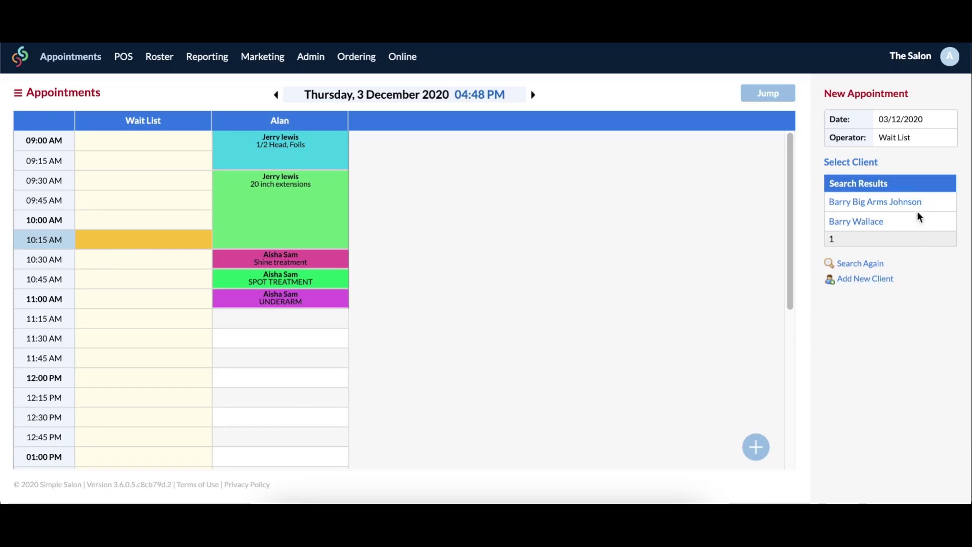
pyautogui.click(902, 201)
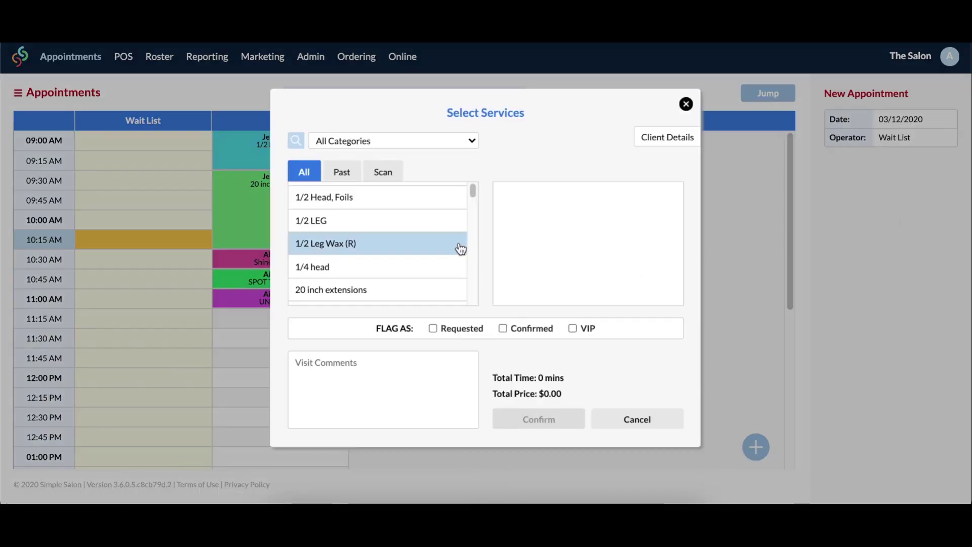
pyautogui.scroll(-2, 461, 249)
pyautogui.scroll(2, 460, 247)
pyautogui.click(441, 224)
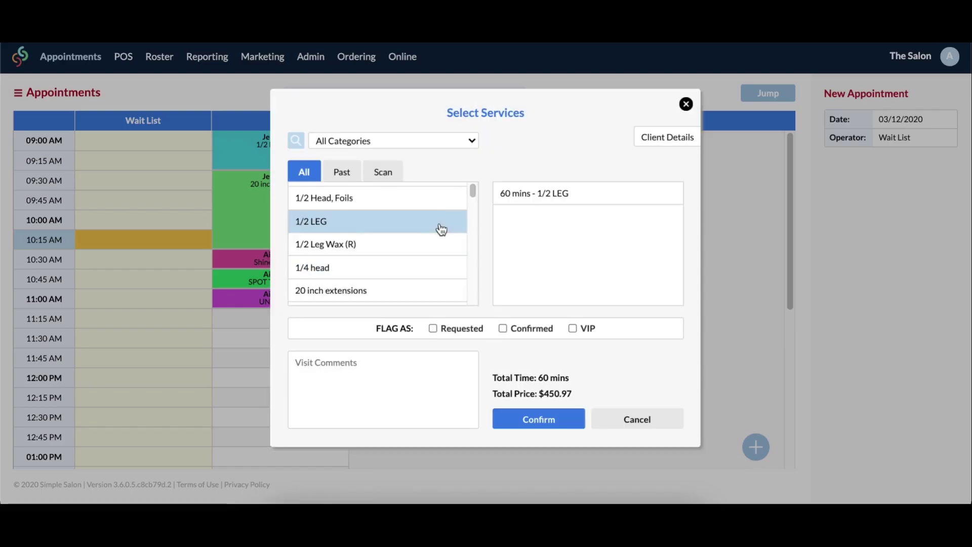
pyautogui.click(532, 421)
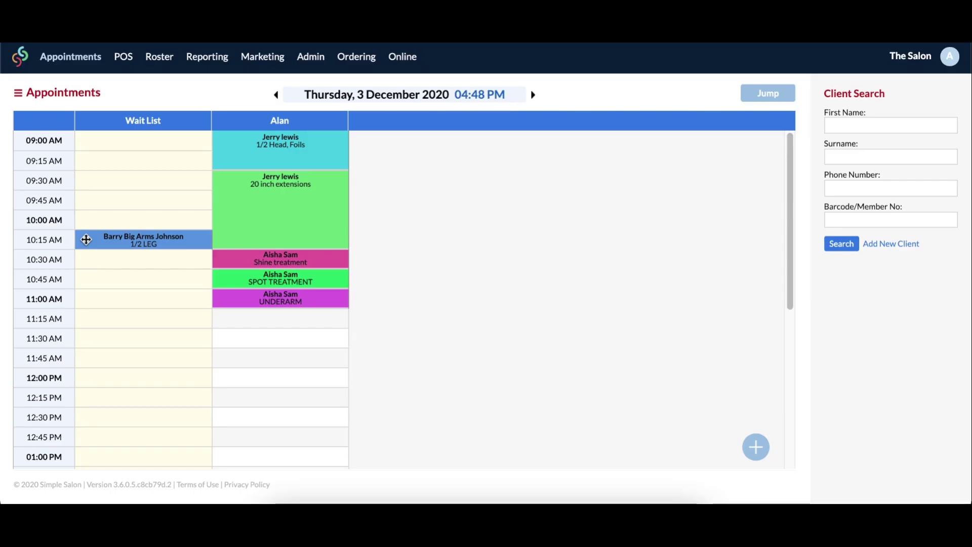
# Step: Drag the 1/2 LEG booking from the Wait List to Alan's 11:15 AM slot
pyautogui.moveTo(86, 239); pyautogui.dragTo(223, 318)
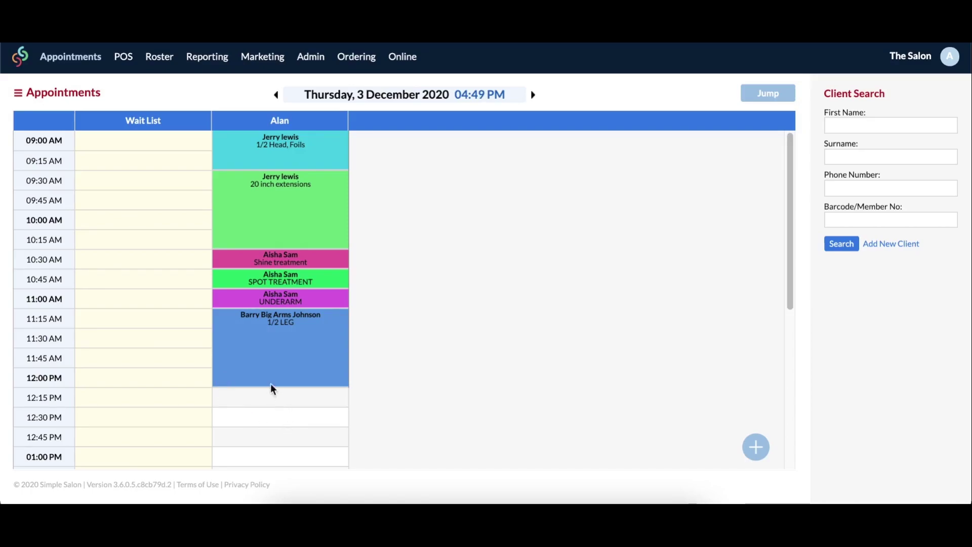
pyautogui.moveTo(273, 218); pyautogui.dragTo(156, 201)
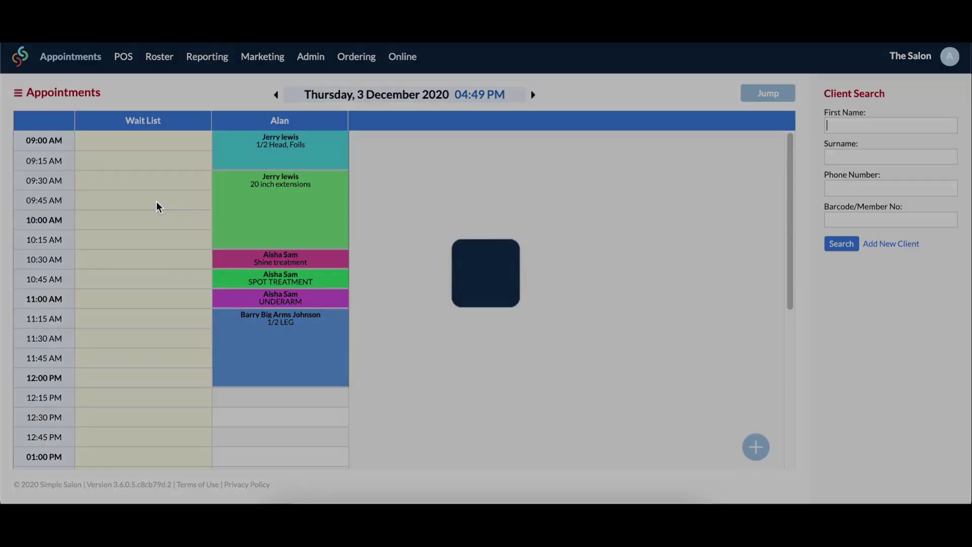
pyautogui.moveTo(186, 162)
pyautogui.mouseDown()
pyautogui.moveTo(187, 202)
pyautogui.moveTo(185, 181)
pyautogui.mouseUp()
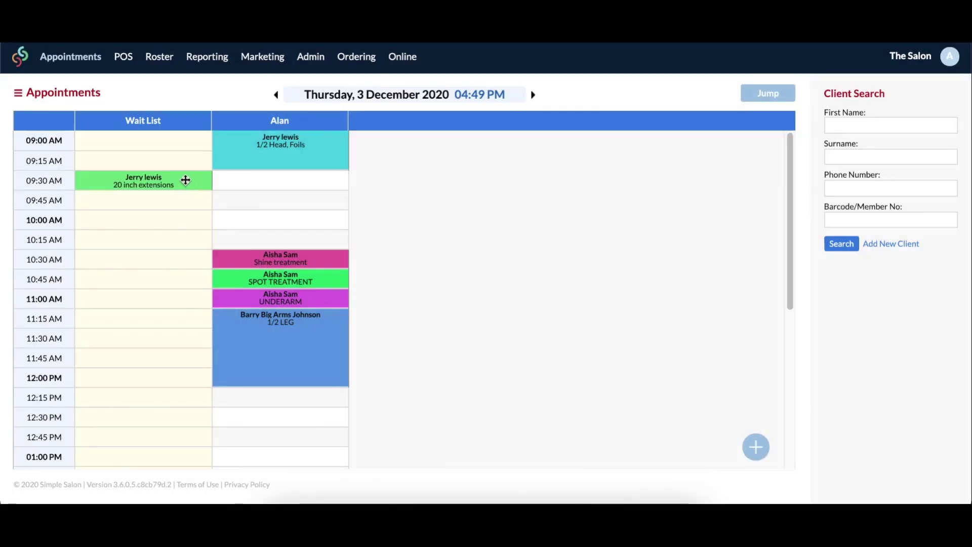
pyautogui.moveTo(182, 177); pyautogui.dragTo(319, 175)
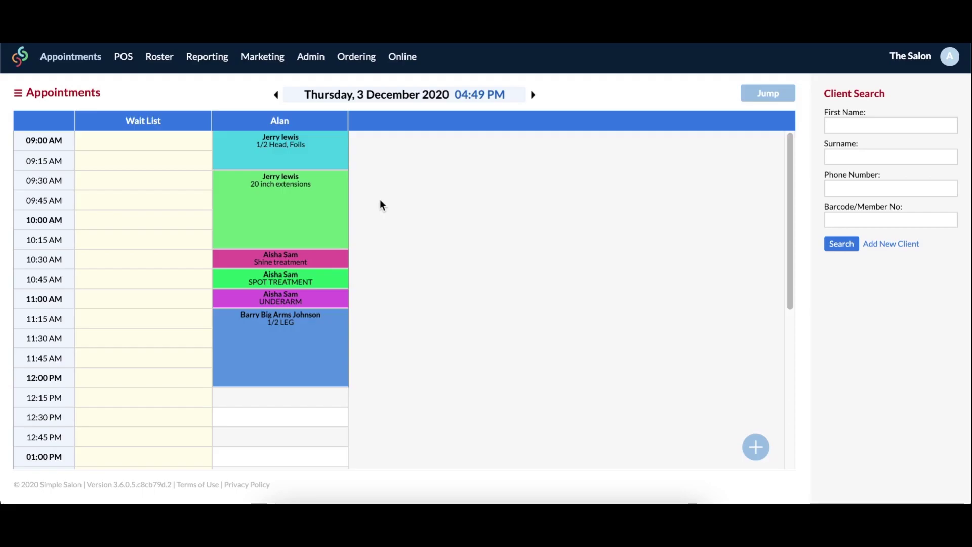
# Step: Return the 1/2 LEG appointment to the wait list and pick it up with Move
pyautogui.moveTo(281, 323); pyautogui.dragTo(158, 284)
pyautogui.click(158, 281)
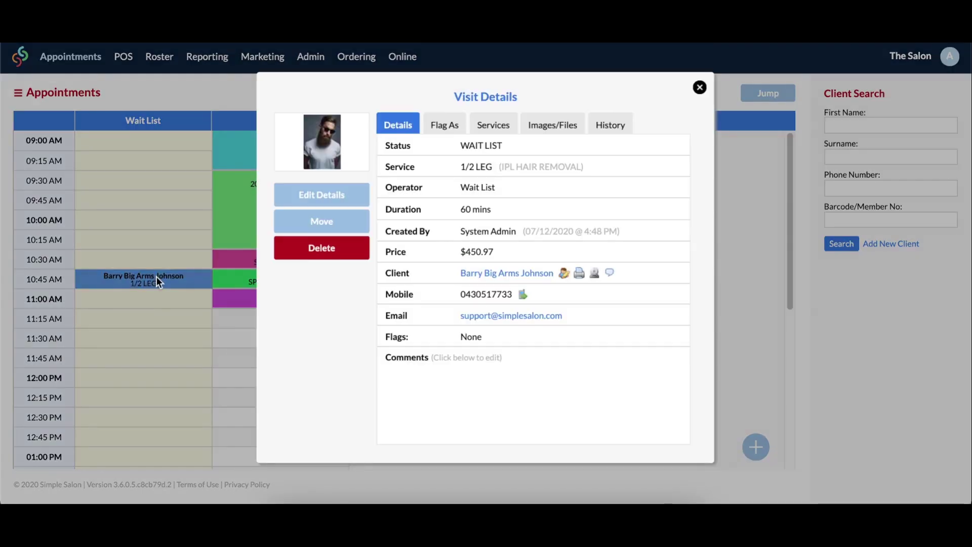
pyautogui.click(327, 224)
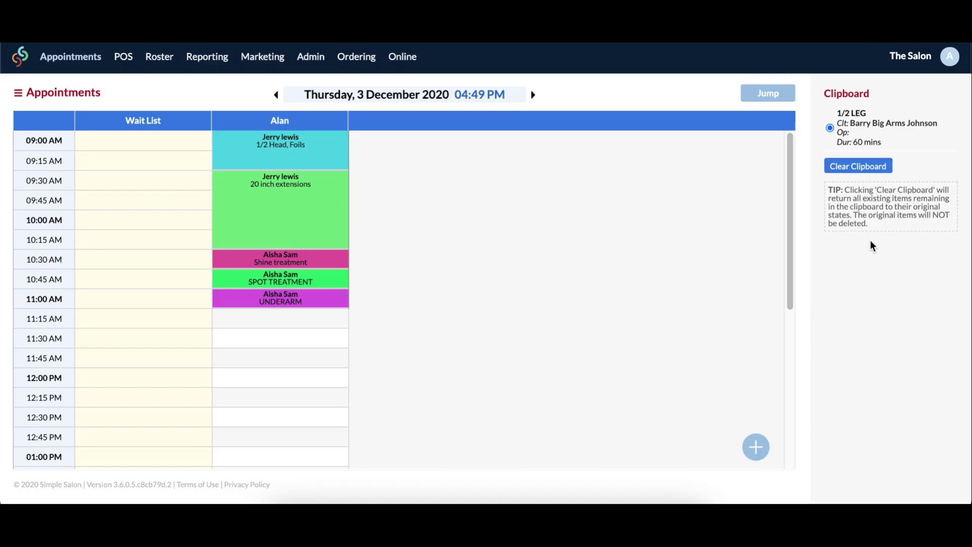
# Step: Place the appointment on Monday 7 December's Wait List at 09:30 AM
pyautogui.click(533, 95)
pyautogui.click(495, 93)
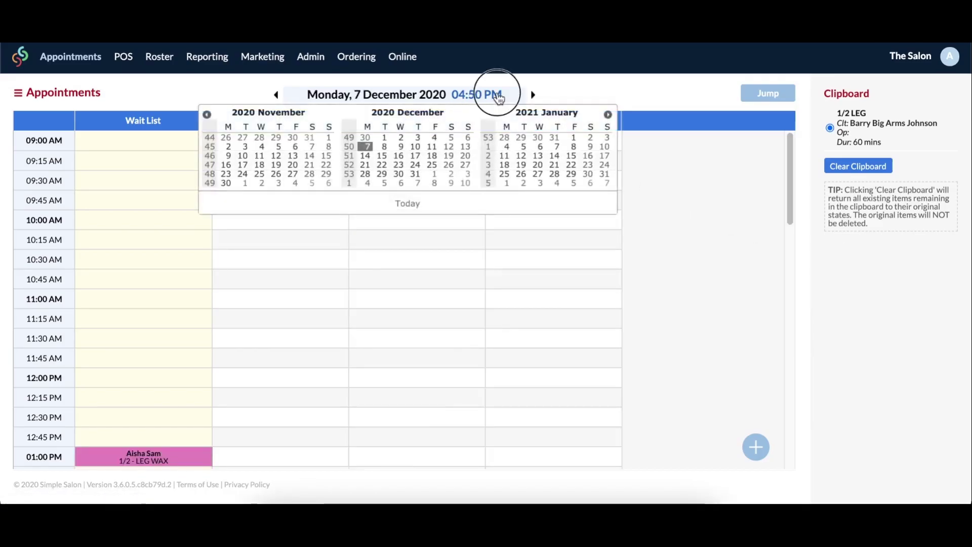
pyautogui.click(163, 96)
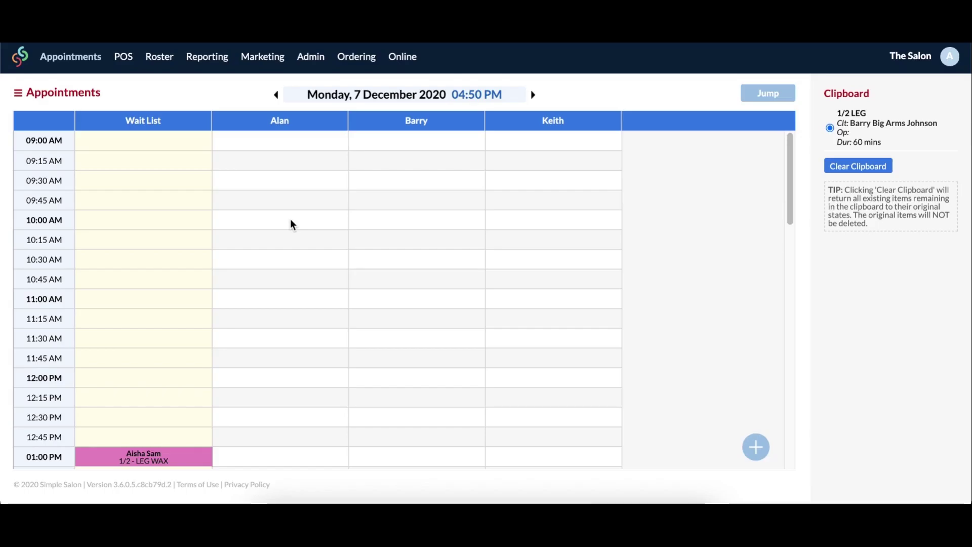
pyautogui.click(275, 162)
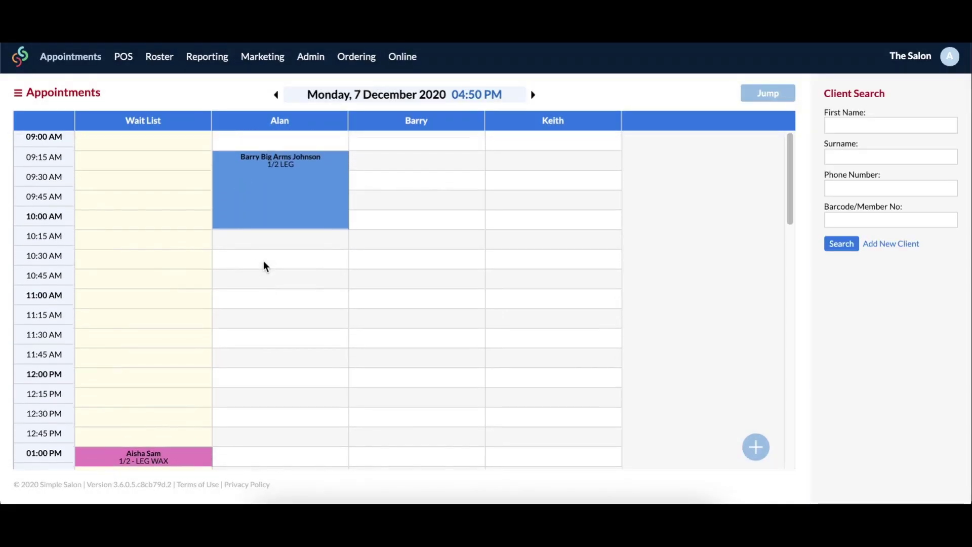
pyautogui.hotkey('ctrl', 'z')
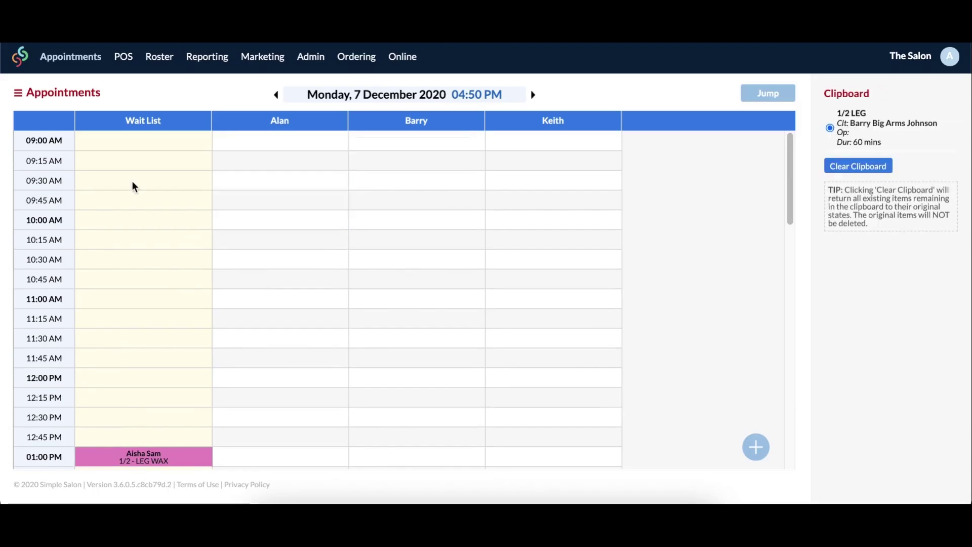
pyautogui.click(132, 182)
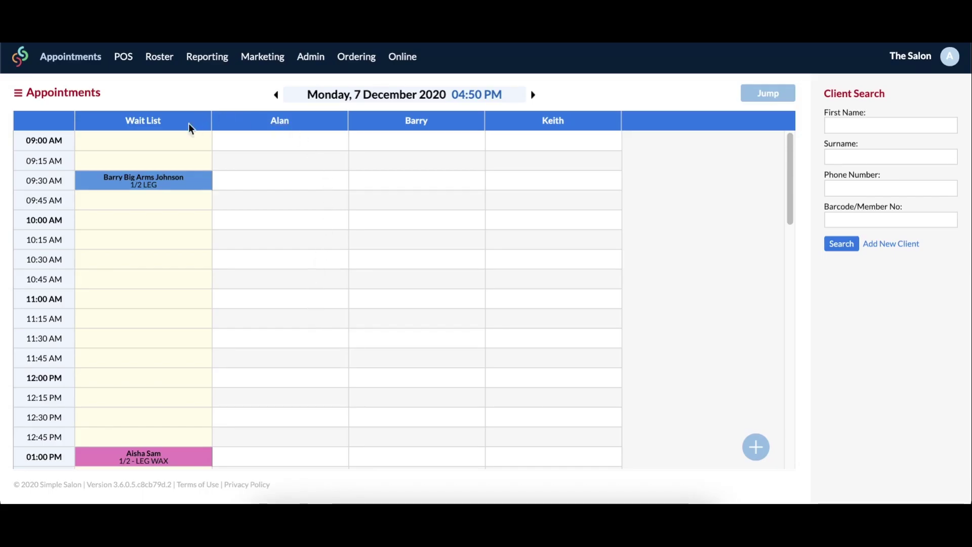
# Step: Check the weekly wait list, then return to the 7 December daily appointments view
pyautogui.click(142, 127)
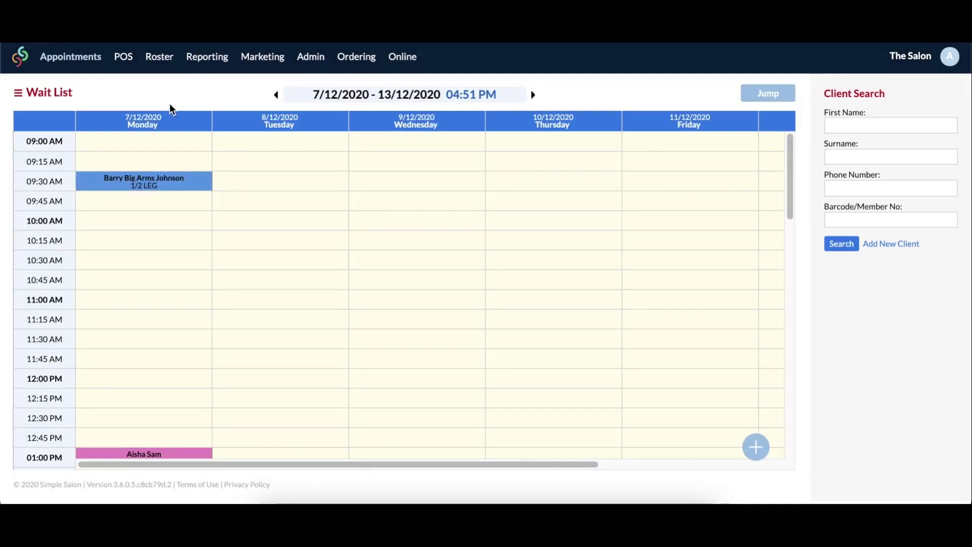
pyautogui.click(151, 121)
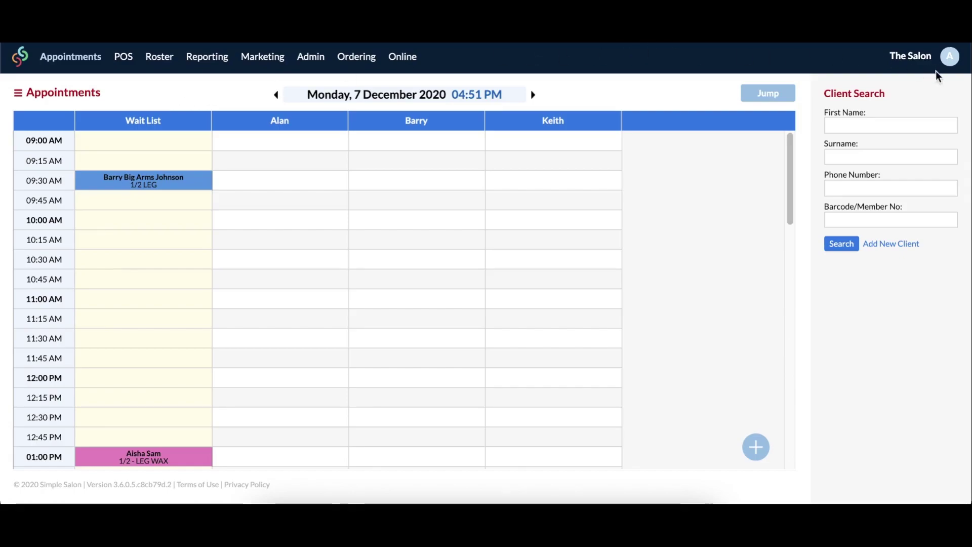
# Step: Change the Wait List Name setting to Cancellations in the appointment settings and save
pyautogui.click(951, 56)
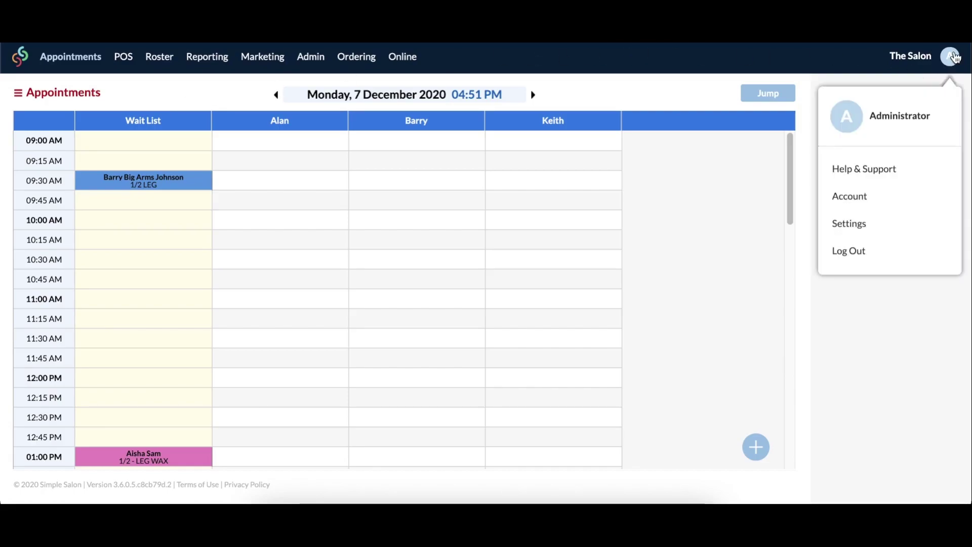
pyautogui.click(871, 228)
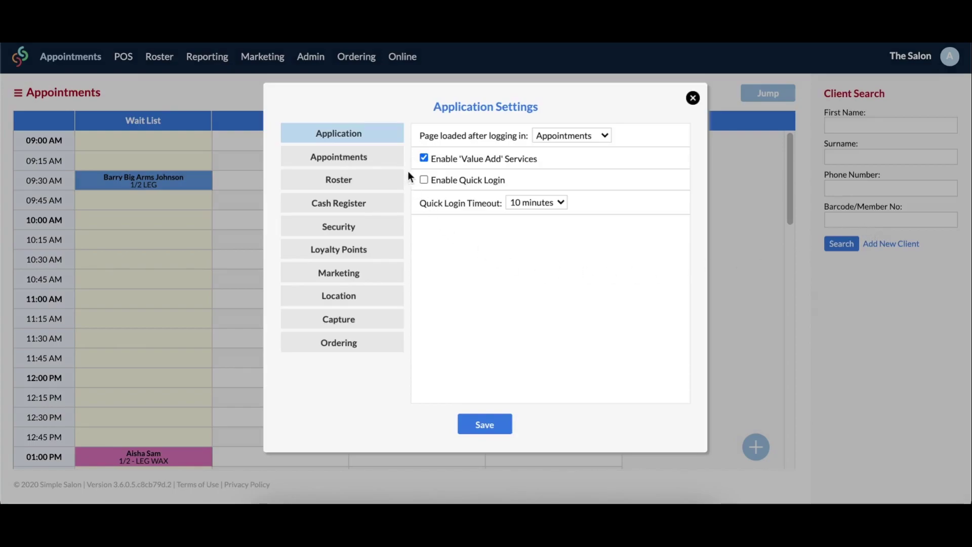
pyautogui.click(397, 158)
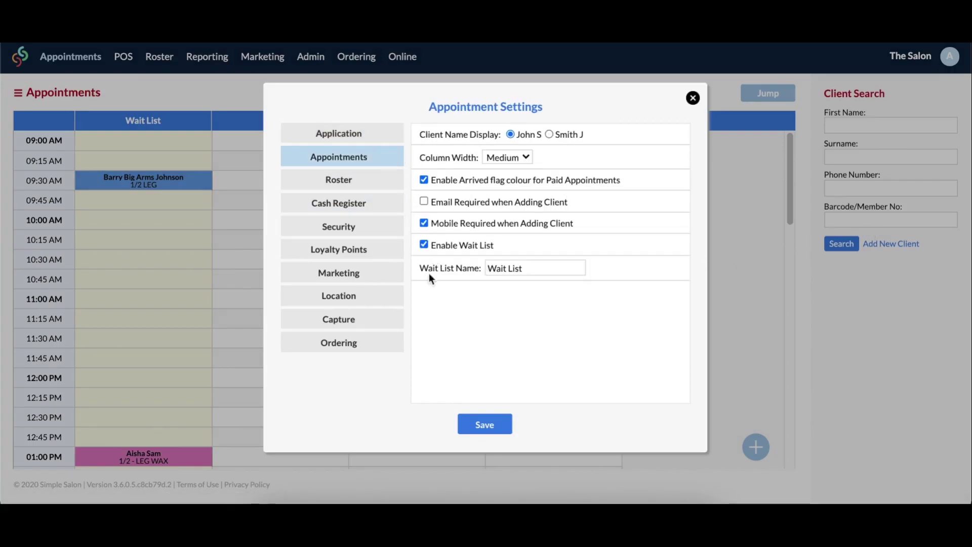
pyautogui.moveTo(551, 268); pyautogui.dragTo(441, 267)
pyautogui.write('Cancel')
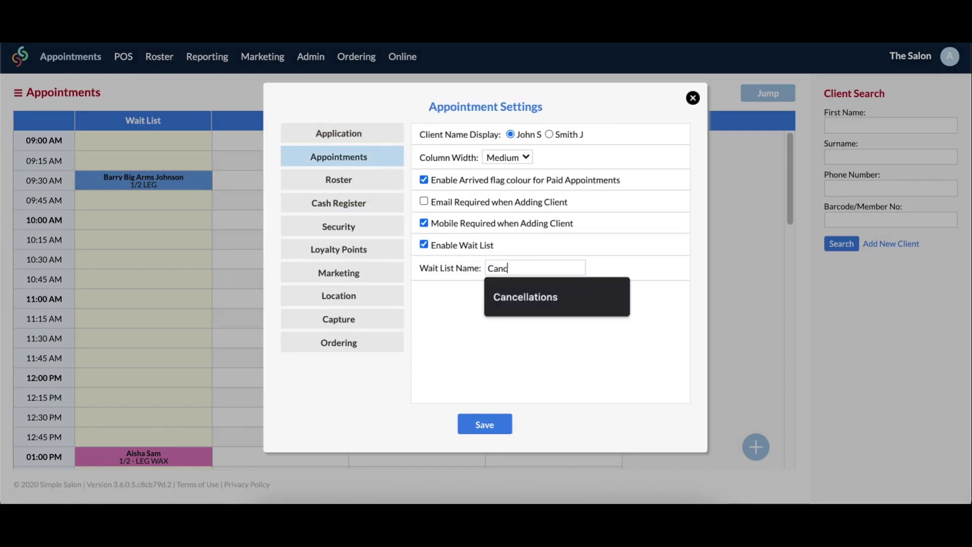
pyautogui.click(573, 313)
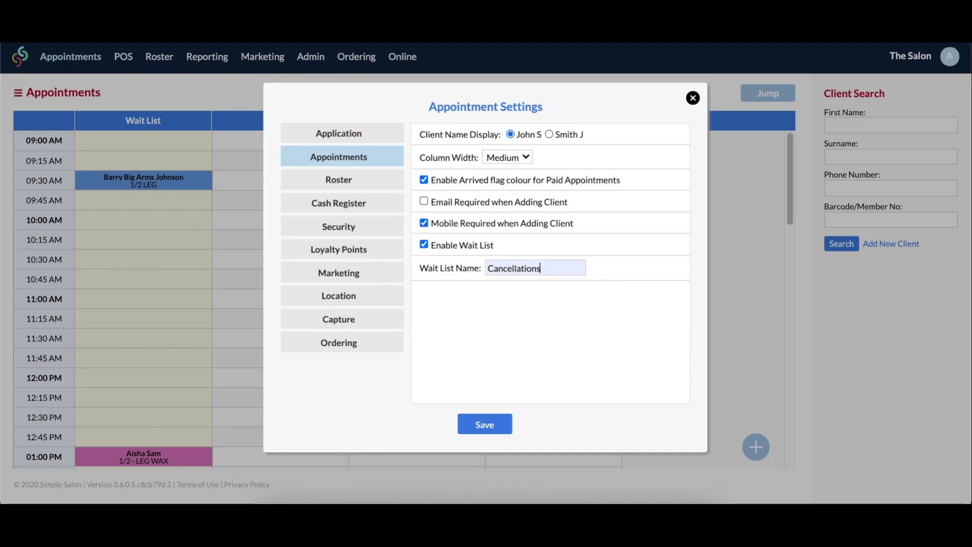
pyautogui.click(488, 416)
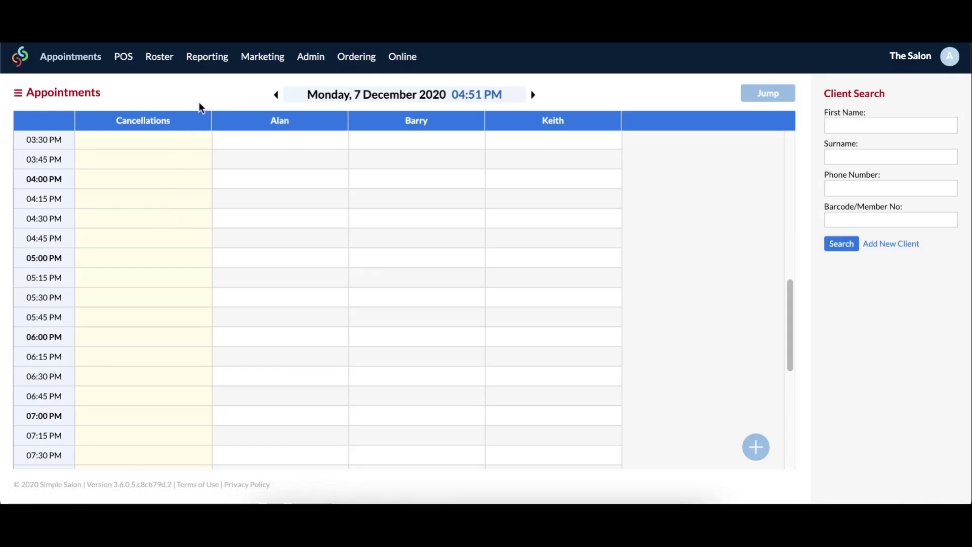
pyautogui.click(218, 58)
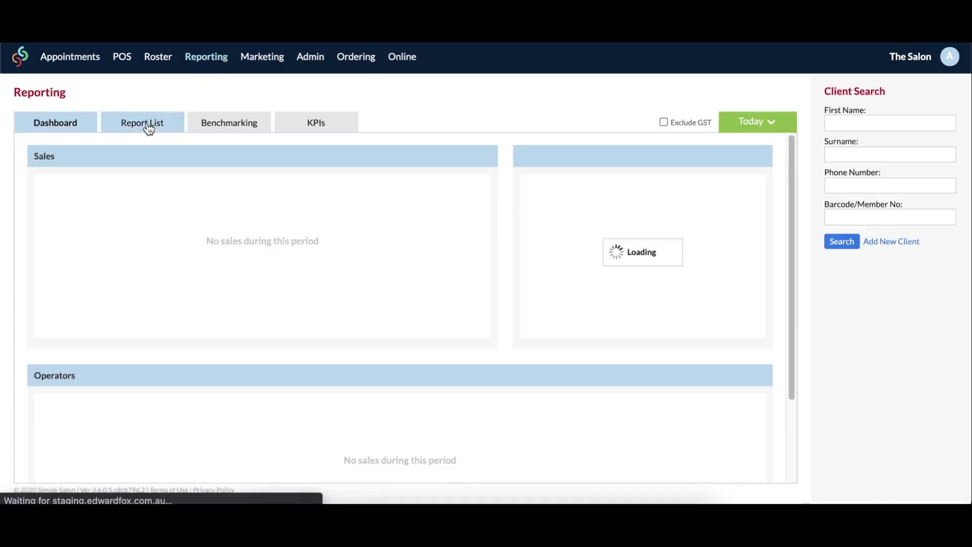
# Step: Run the Appointments Report for operator Wait List starting 01/11/2020
pyautogui.click(149, 130)
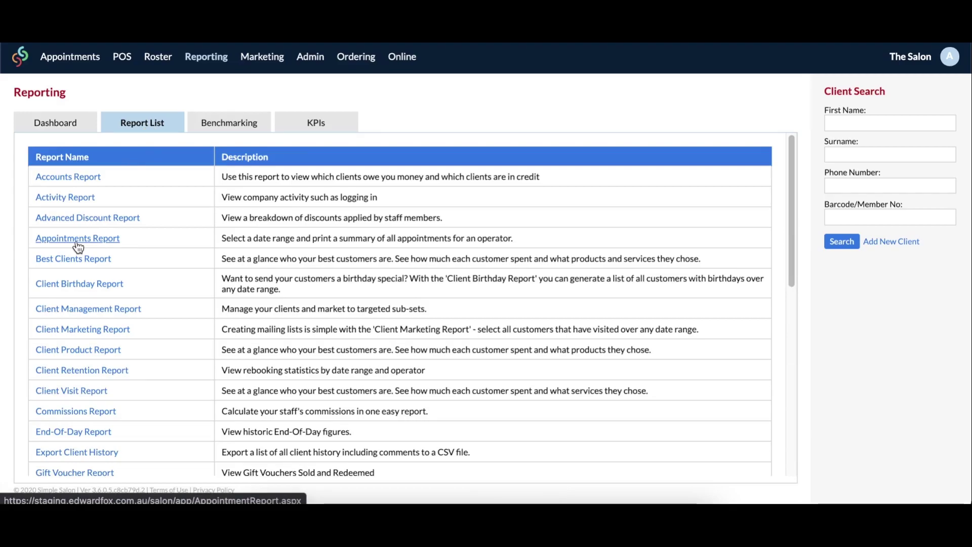
pyautogui.click(77, 243)
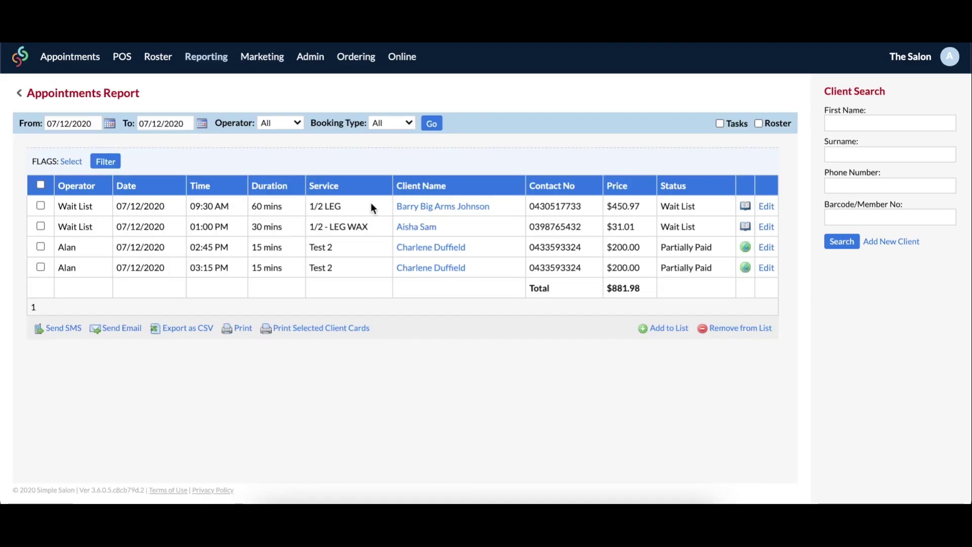
pyautogui.click(284, 119)
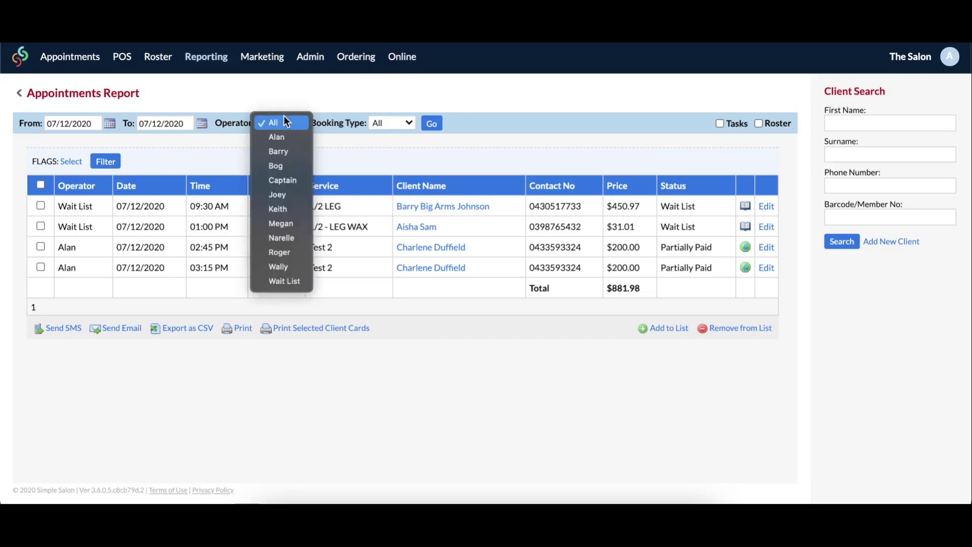
pyautogui.click(284, 282)
pyautogui.click(110, 123)
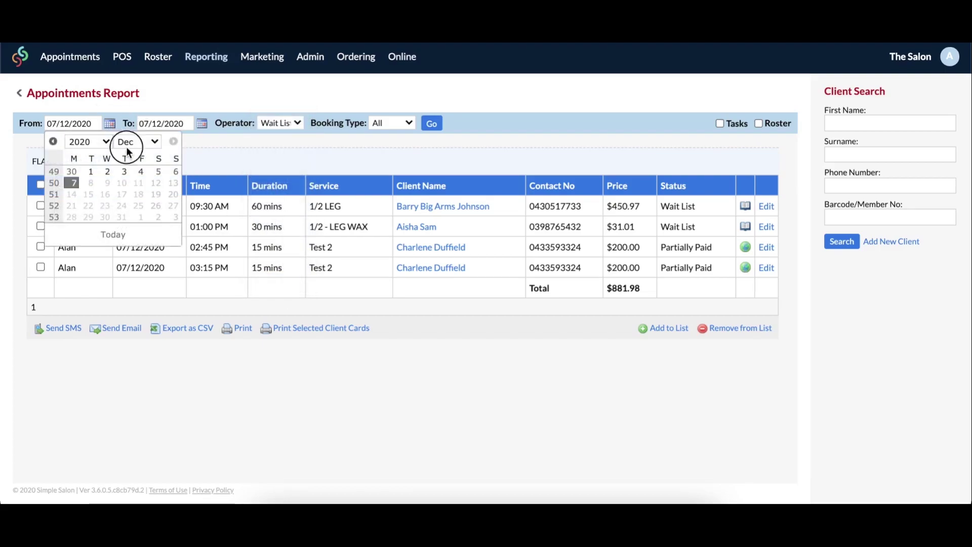
pyautogui.click(127, 143)
pyautogui.click(130, 129)
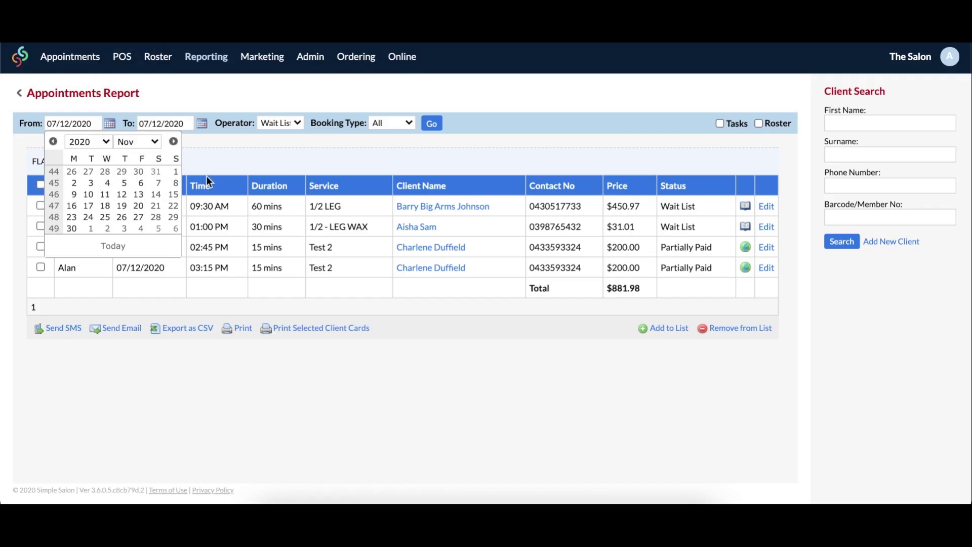
pyautogui.click(174, 172)
pyautogui.click(433, 123)
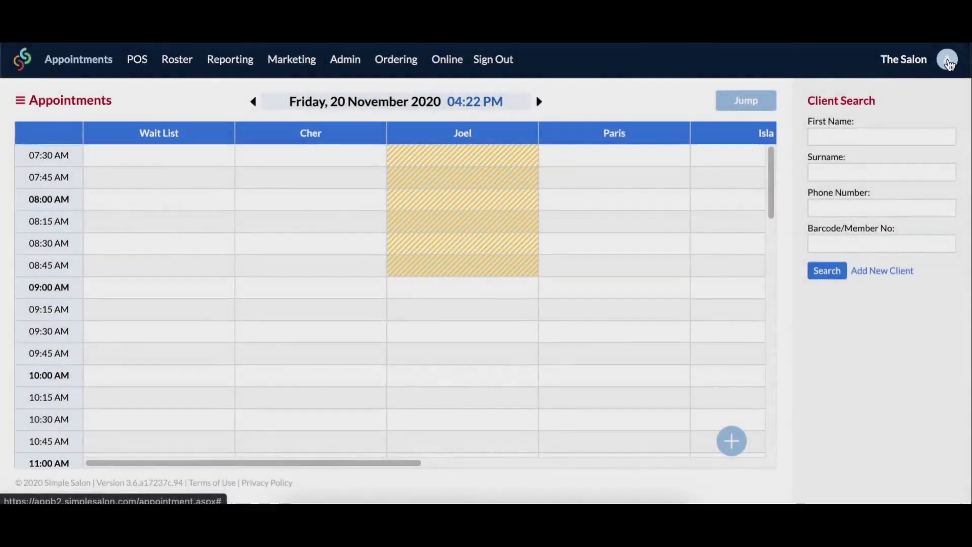
pyautogui.click(946, 60)
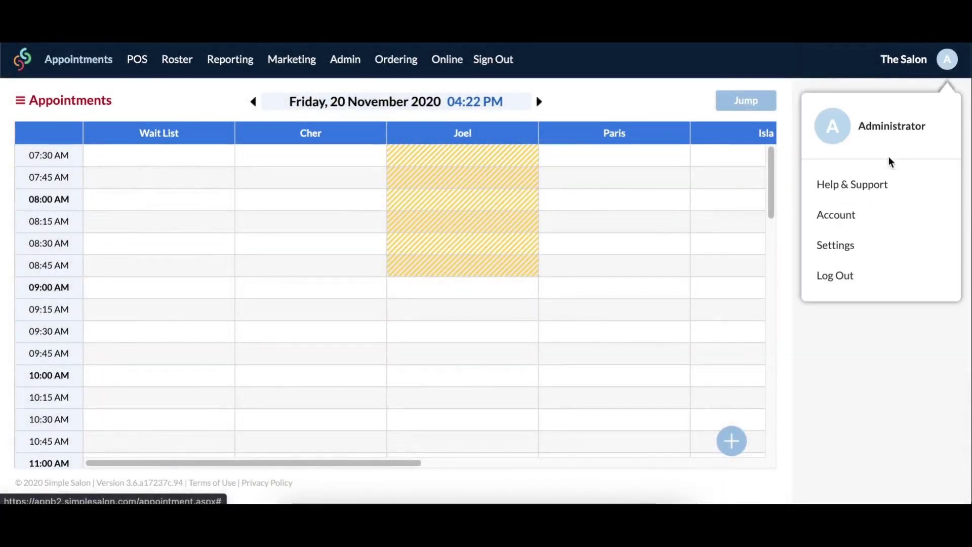
# Step: Go to Help & Support and choose SUBMIT A REQUEST on the help site
pyautogui.click(878, 184)
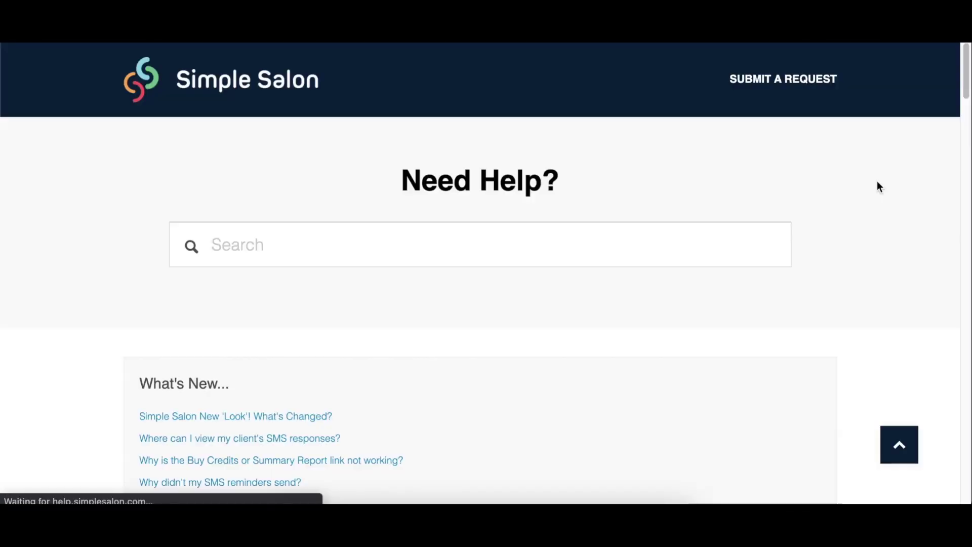
pyautogui.click(746, 84)
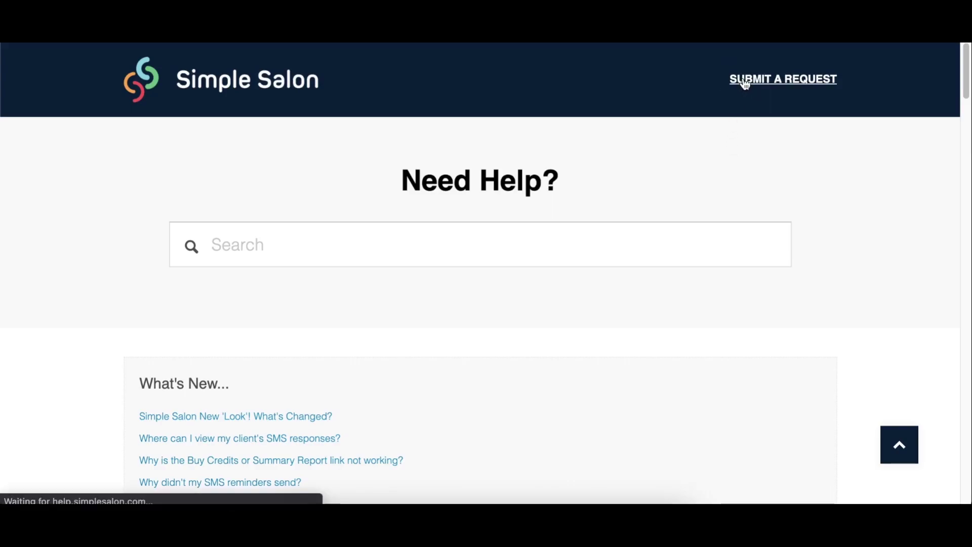